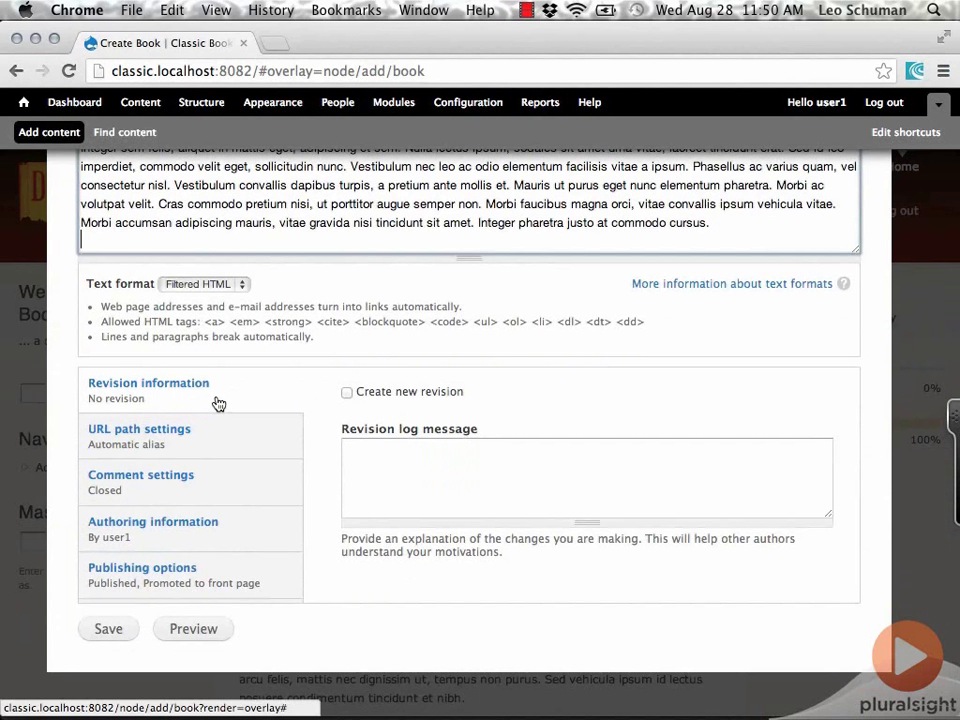
Step: Review the new book's revision, URL path, comment, authoring and publishing settings
left_click(348, 395)
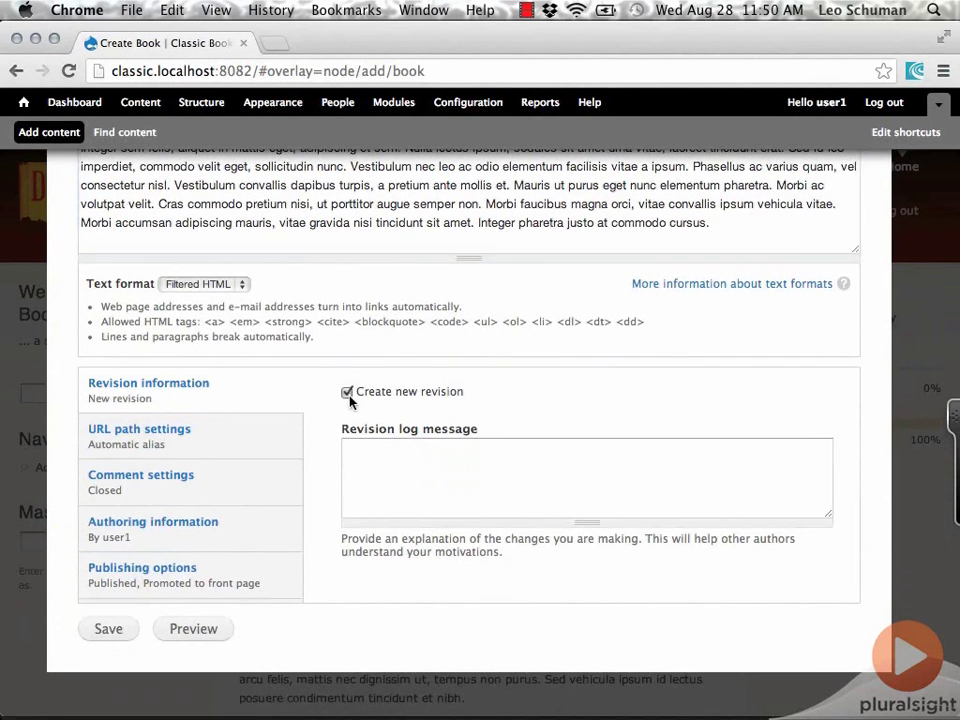
left_click(347, 393)
left_click(224, 432)
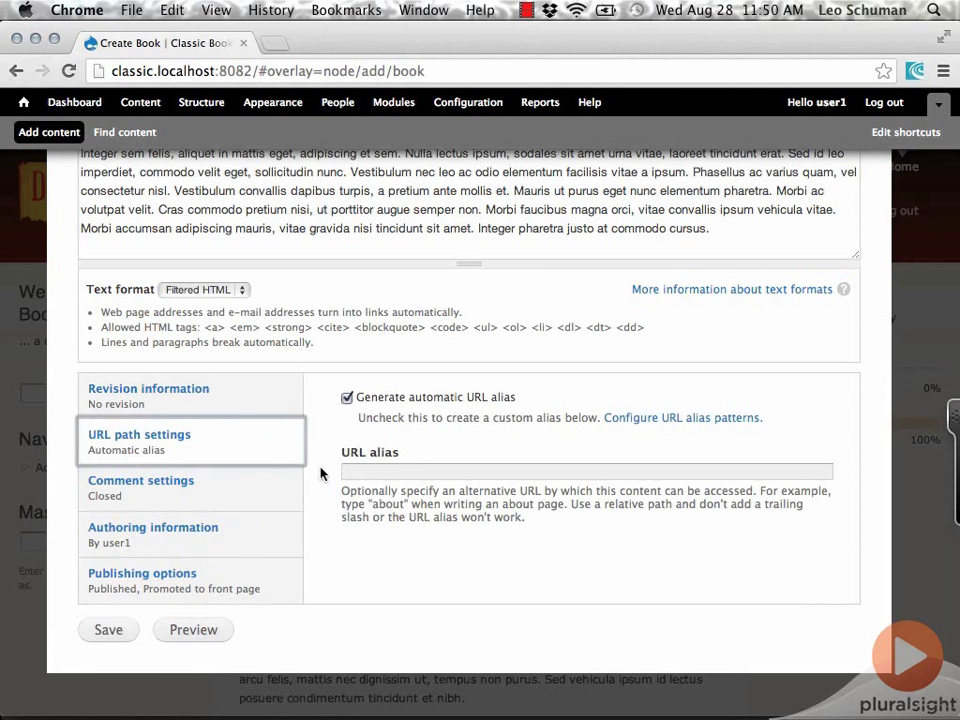
left_click(233, 508)
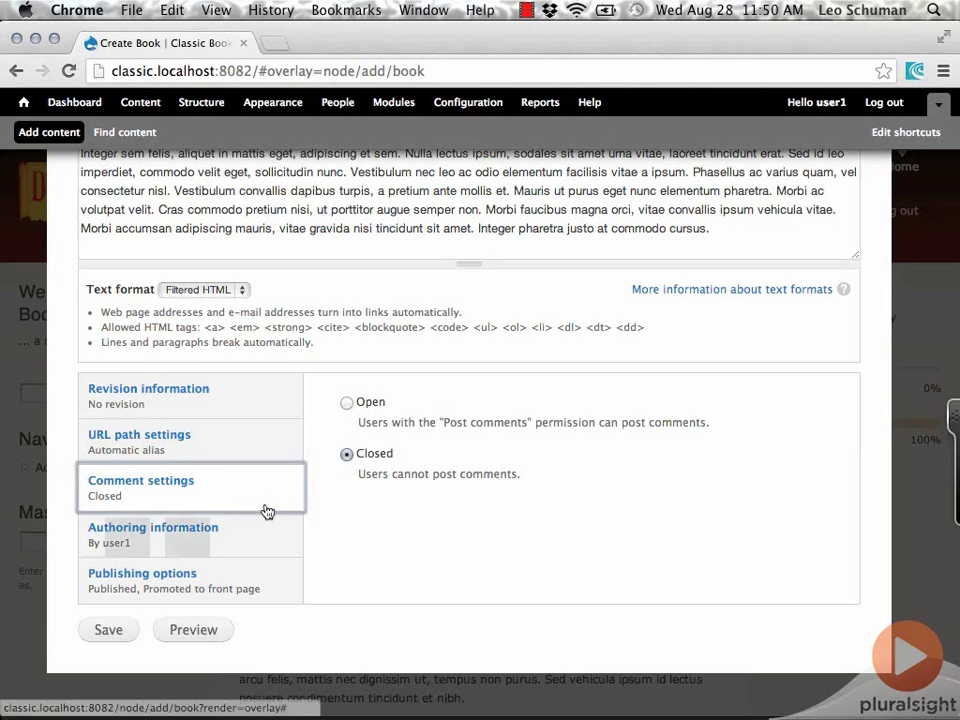
left_click(251, 544)
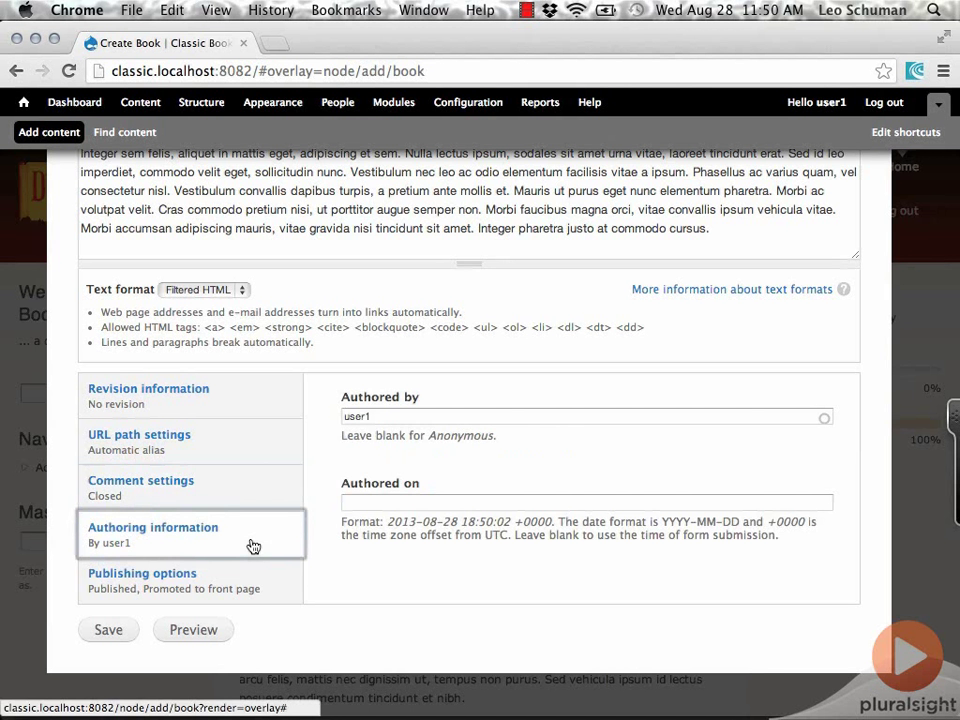
left_click(280, 589)
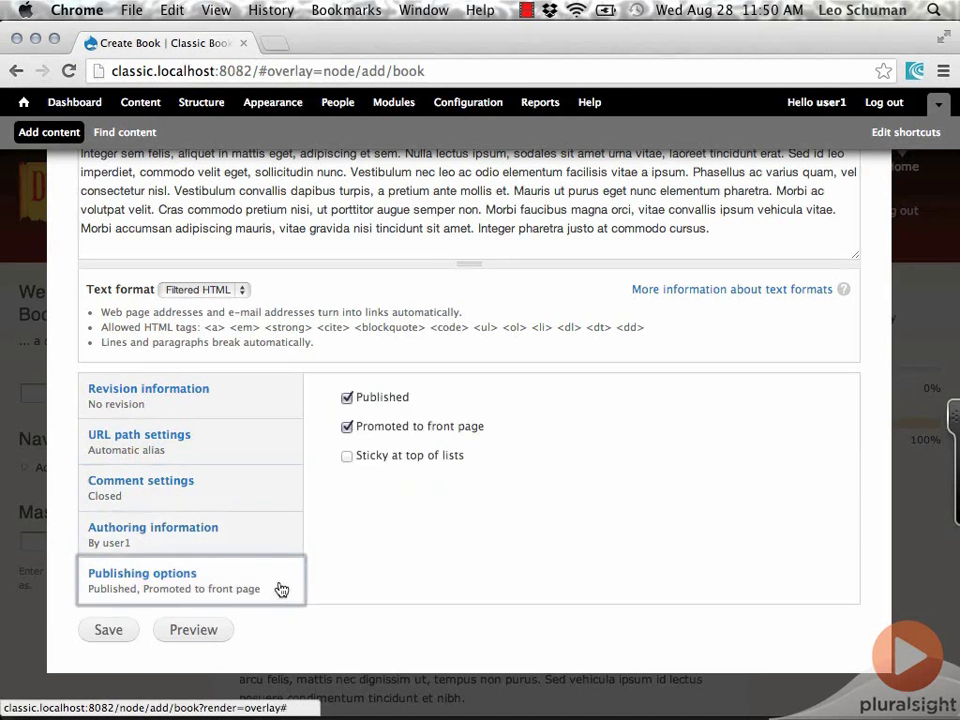
Step: Save the Walden book with the Published and Promoted to front page options enabled
left_click(347, 428)
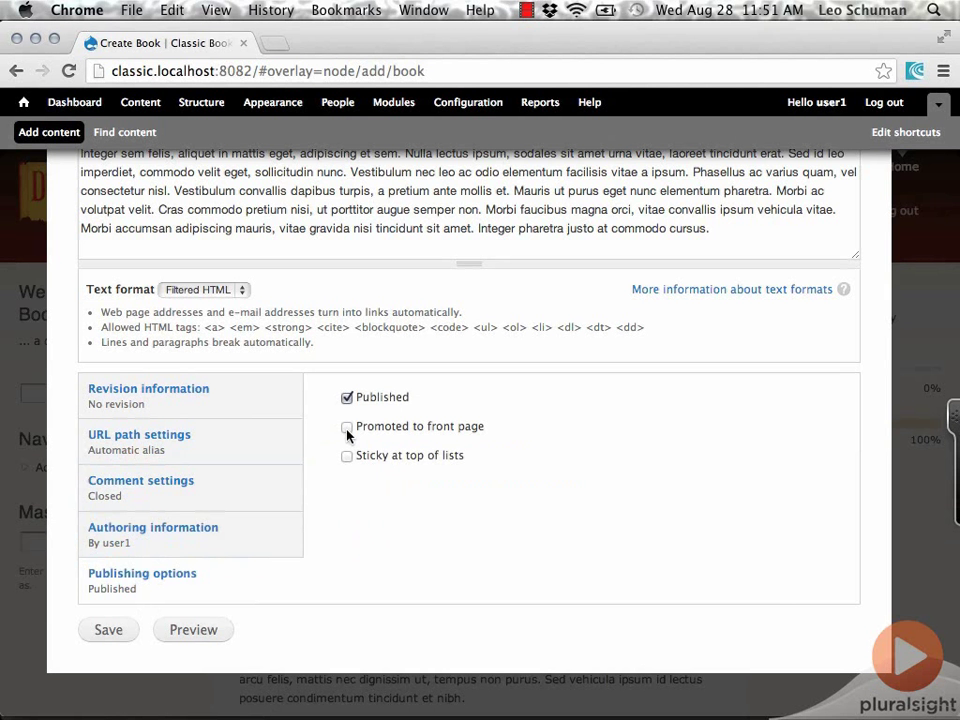
left_click(347, 428)
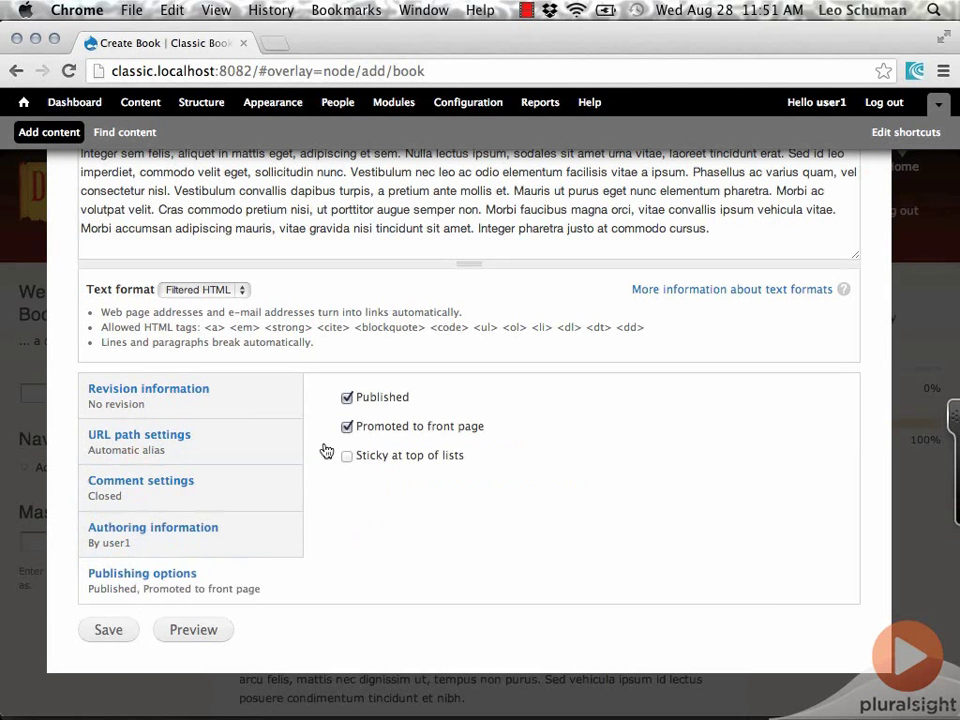
left_click(118, 633)
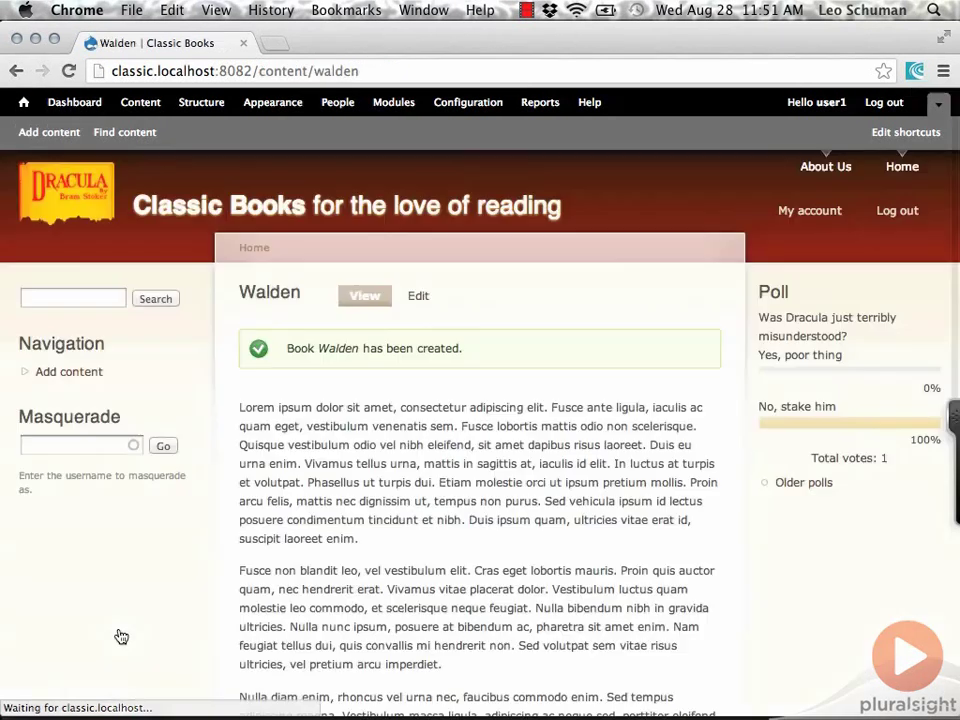
Step: Start a new Book entry named Ulysses and paste the copied lorem ipsum text as its body
left_click(71, 134)
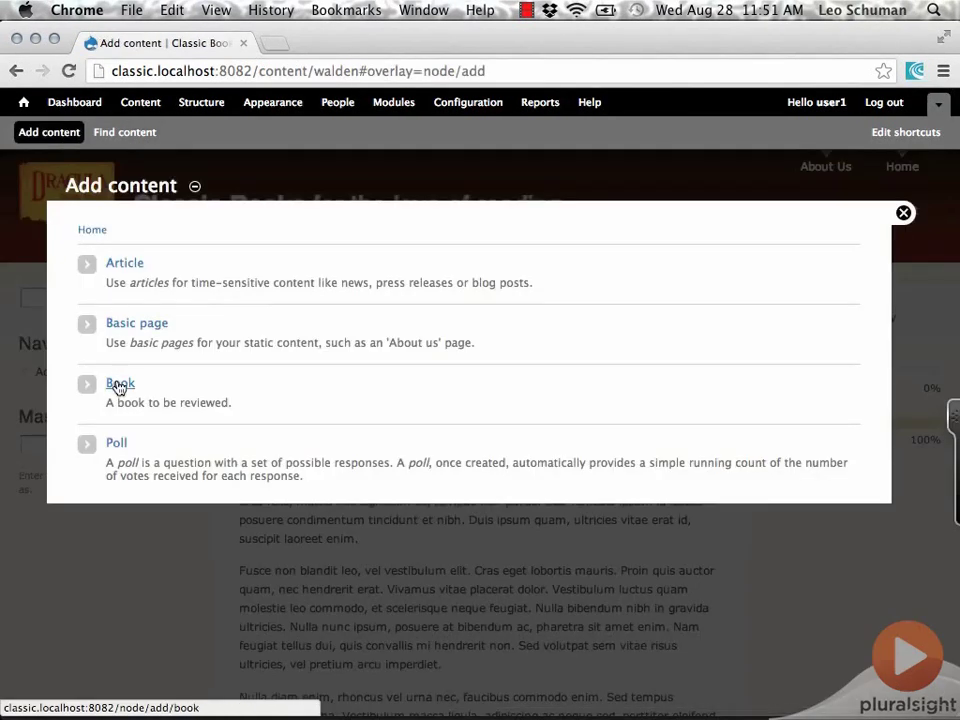
left_click(118, 383)
left_click(209, 322)
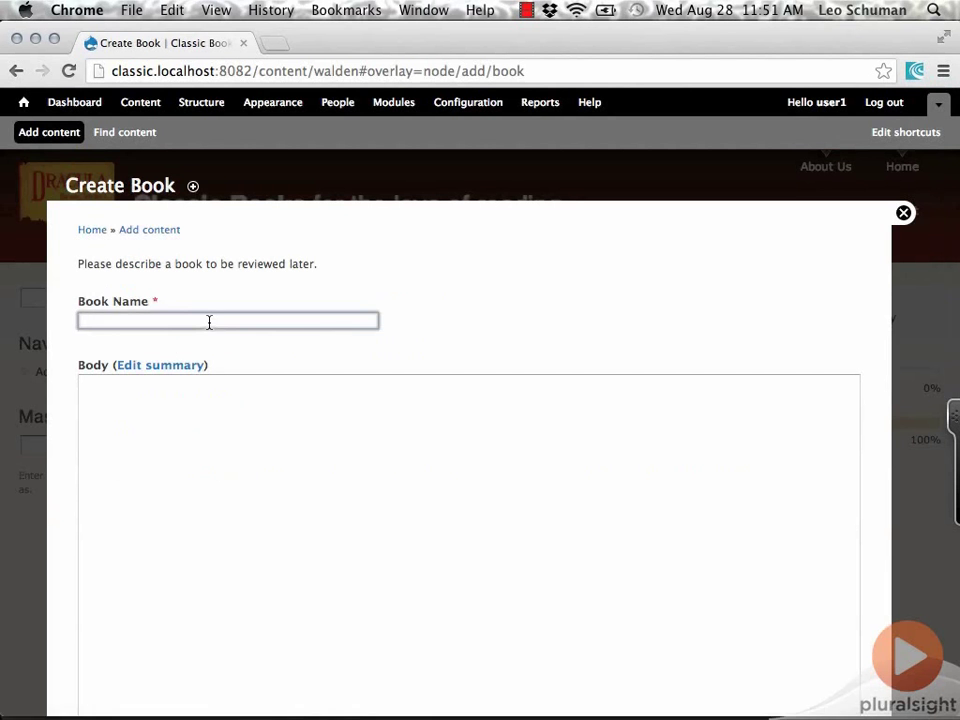
type("Ulysses")
key("Tab")
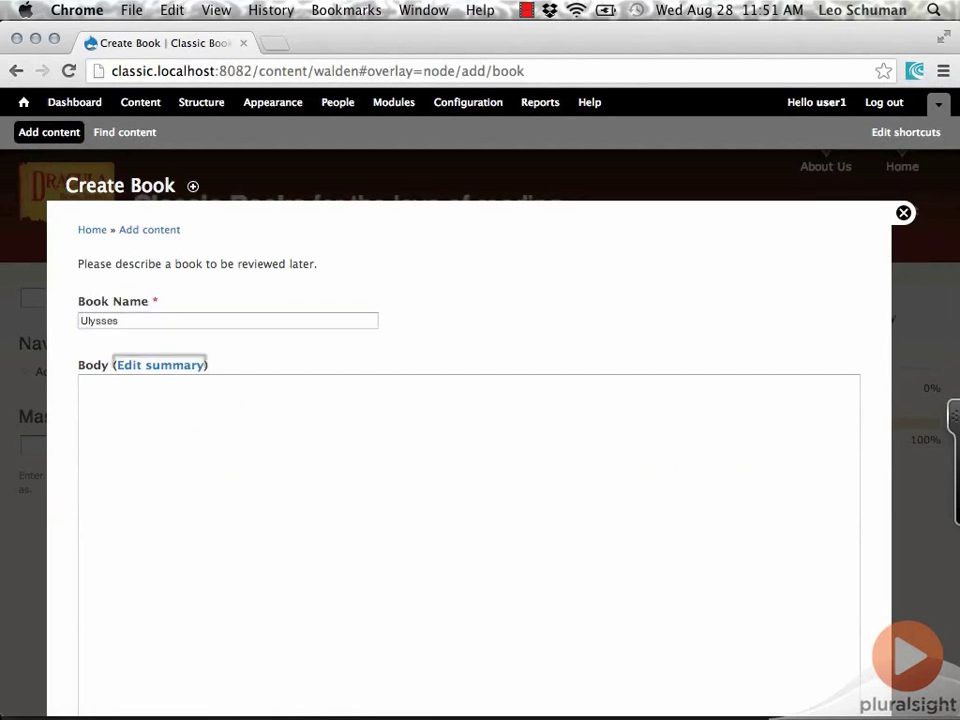
left_click(242, 492)
key("super+v")
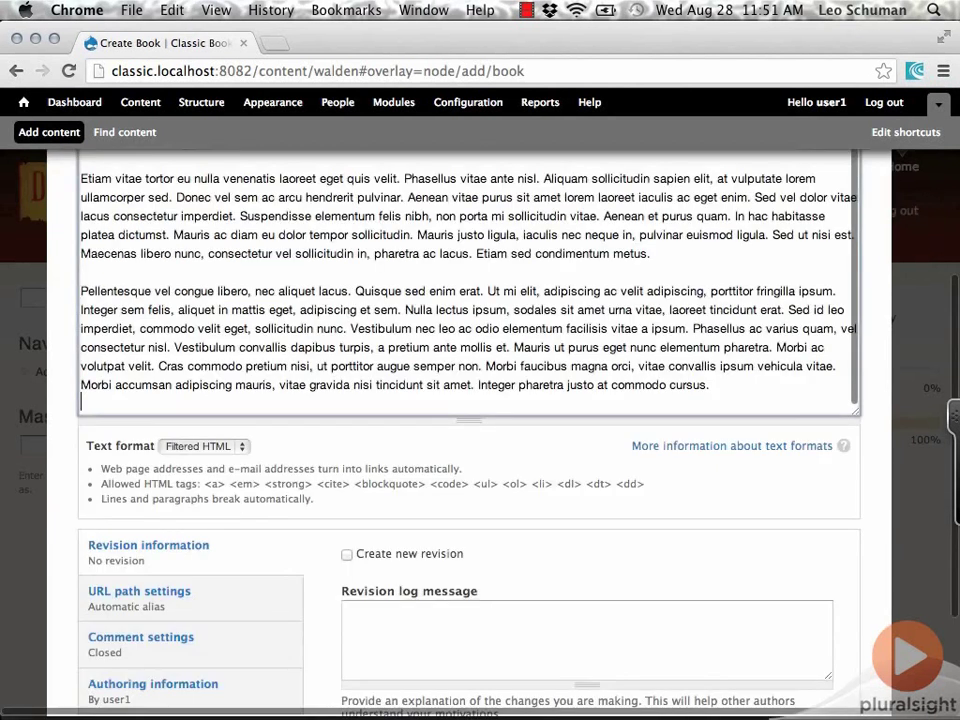
Step: Preview the Ulysses book and examine its trimmed and full versions down to the end of the form
scroll(65, 552, "down", 3)
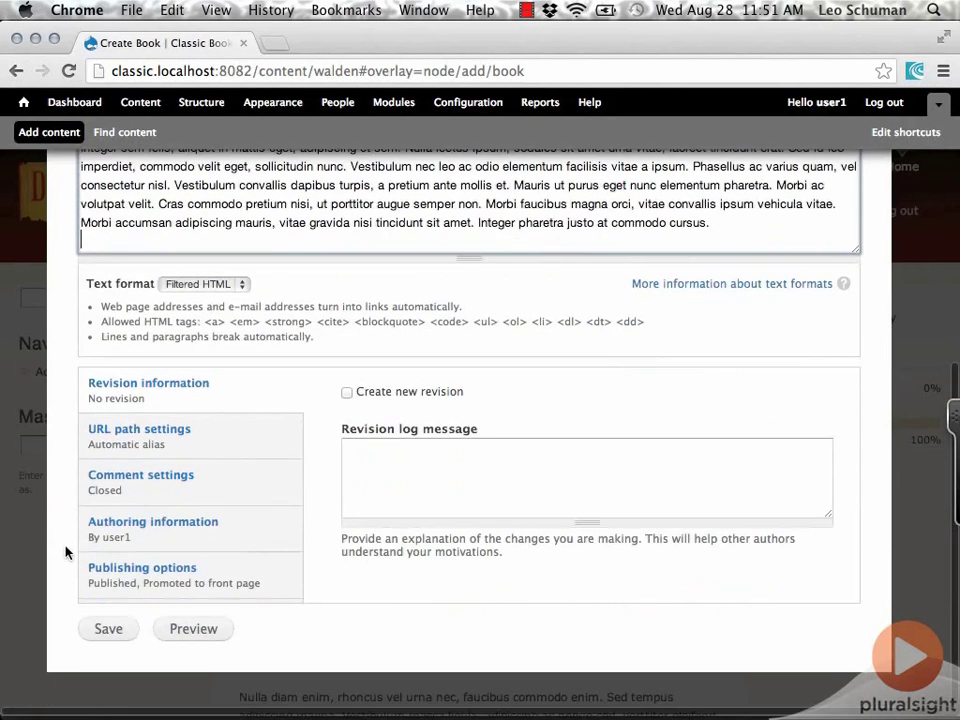
left_click(193, 629)
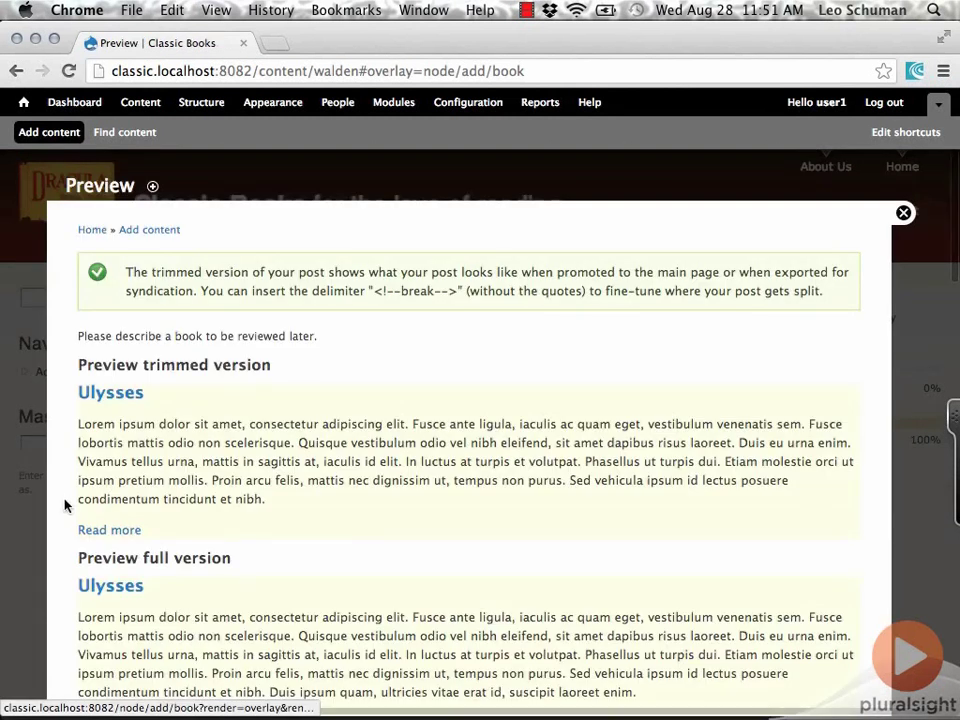
scroll(64, 510, "down", 2)
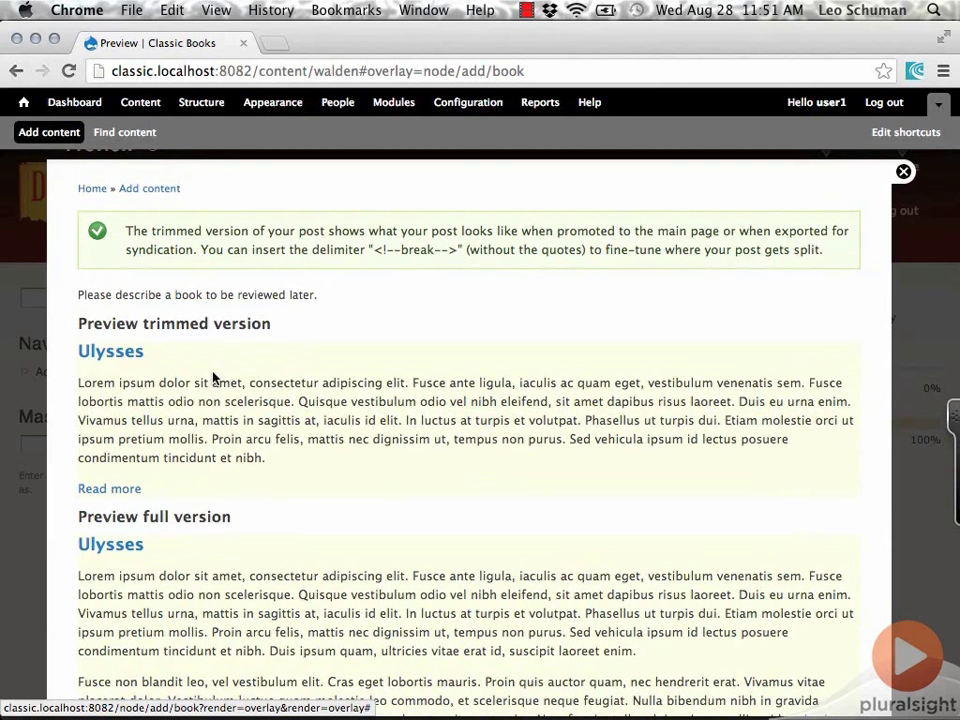
scroll(51, 499, "down", 5)
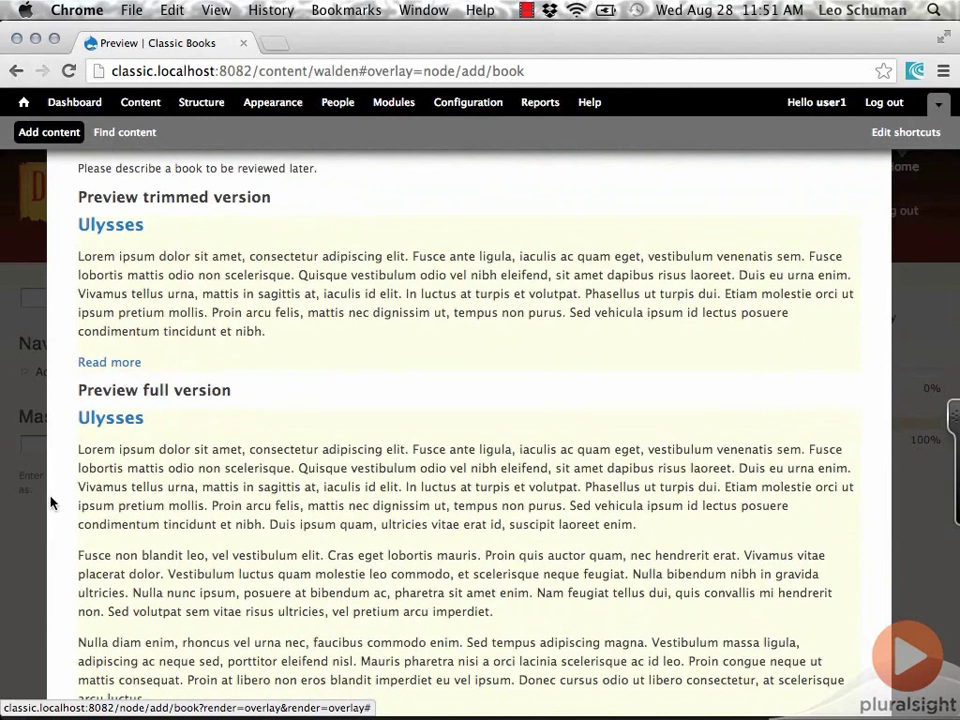
scroll(51, 503, "down", 15)
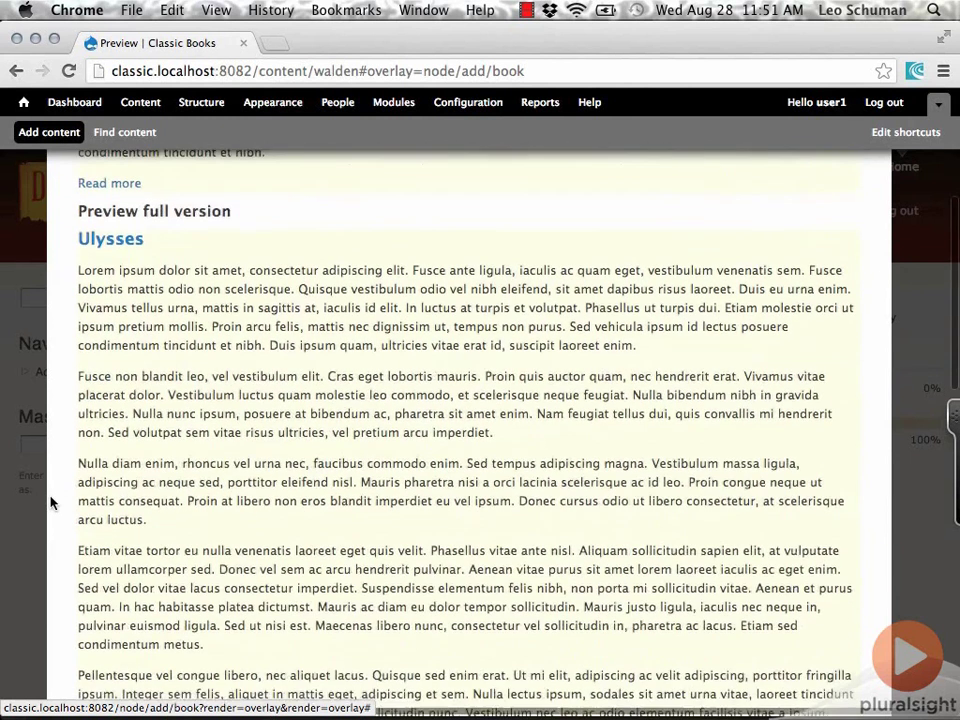
scroll(51, 503, "down", 4)
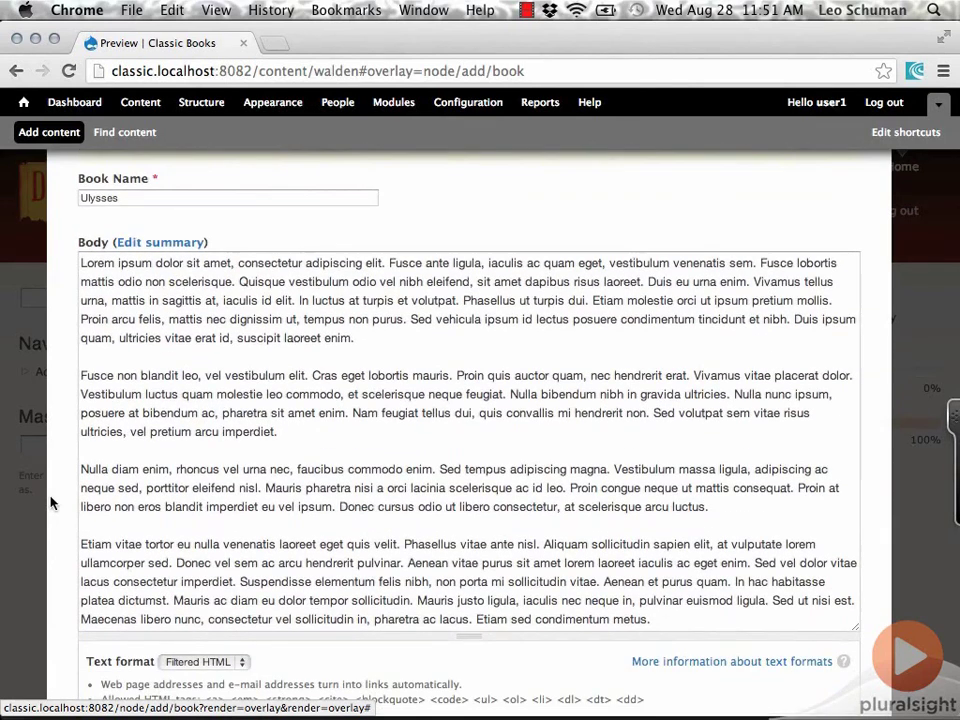
scroll(51, 503, "down", 8)
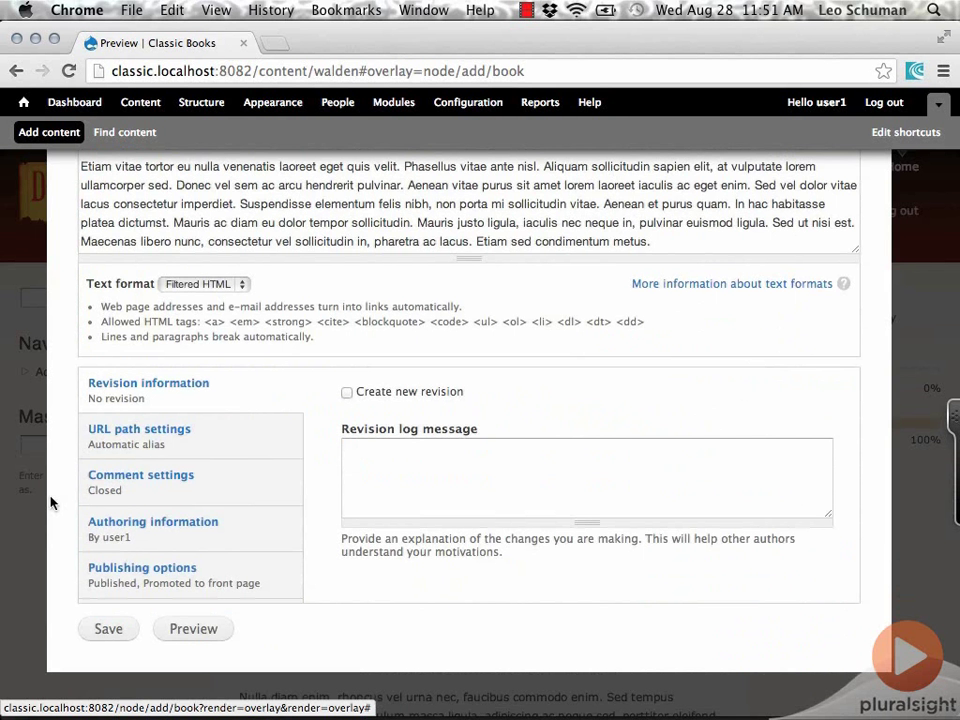
Step: Save the Ulysses book and examine the book teasers on the site's front page
left_click(110, 629)
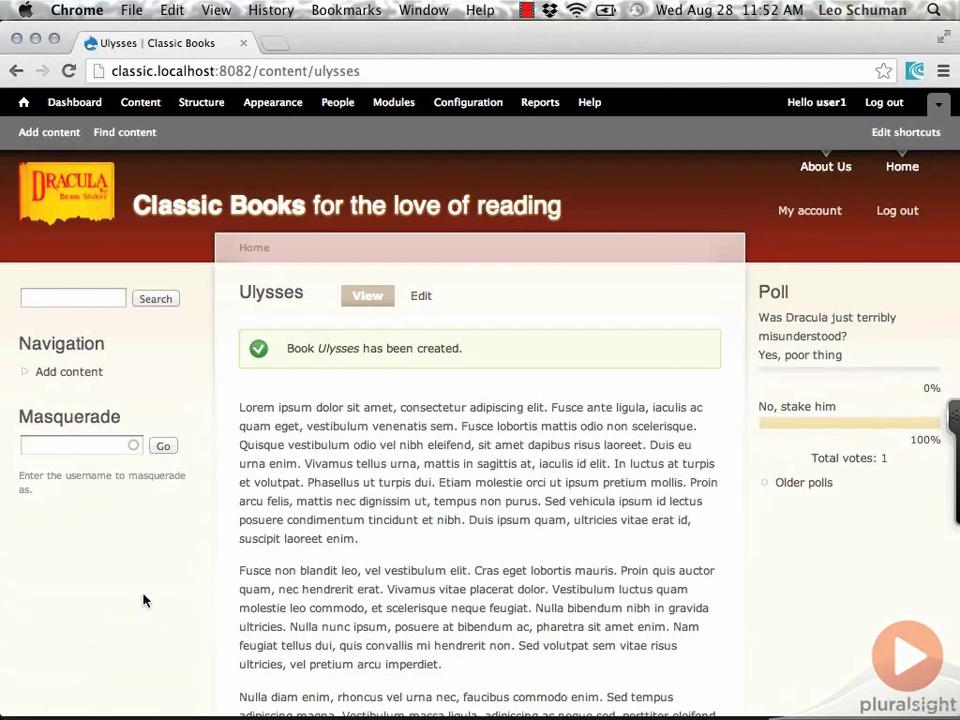
left_click(25, 104)
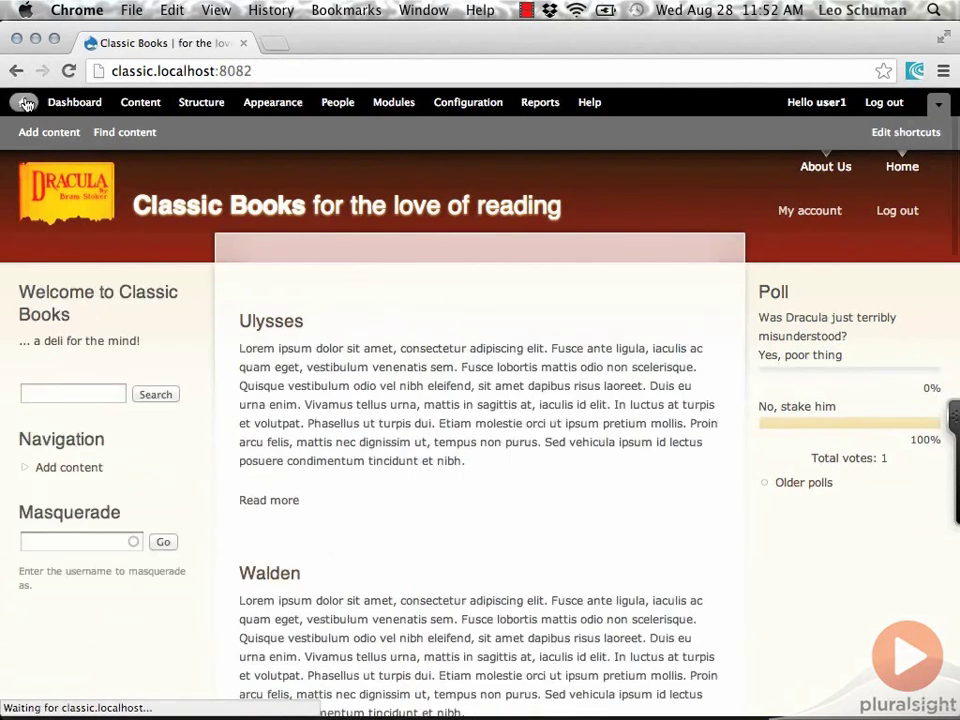
scroll(224, 387, "down", 2)
scroll(224, 387, "down", 1)
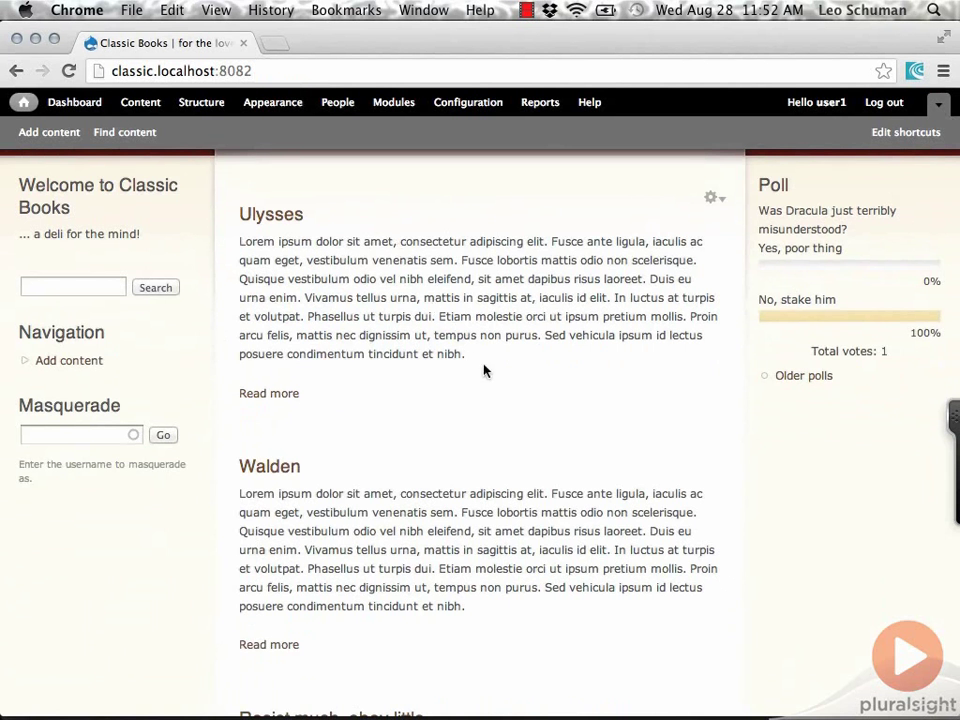
Step: Open the site's content list and filter it to items of type Book
left_click(146, 140)
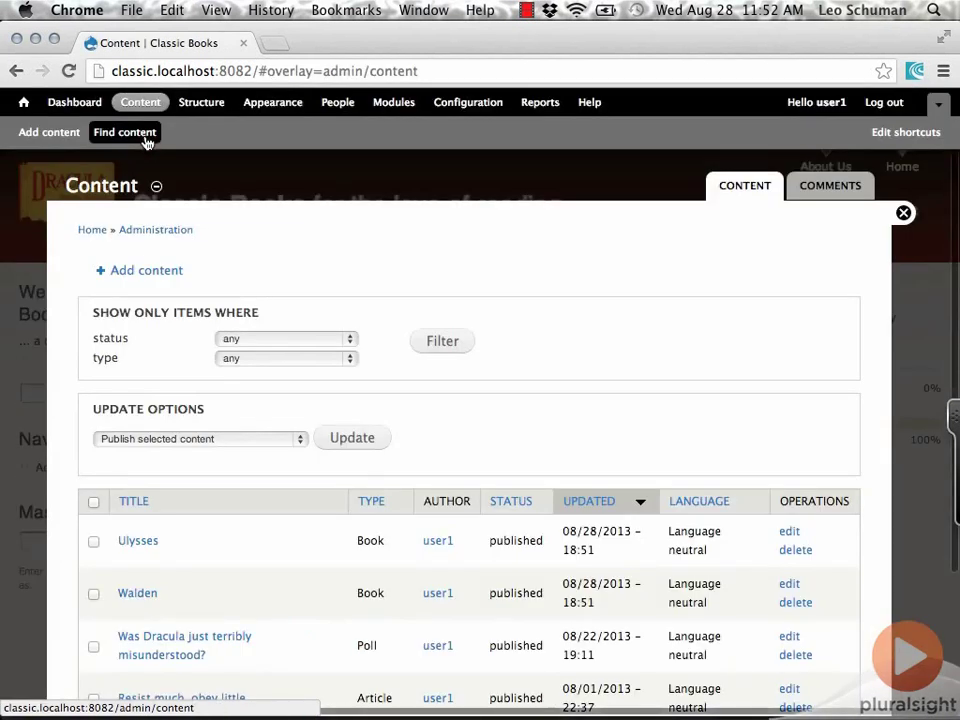
left_click(348, 342)
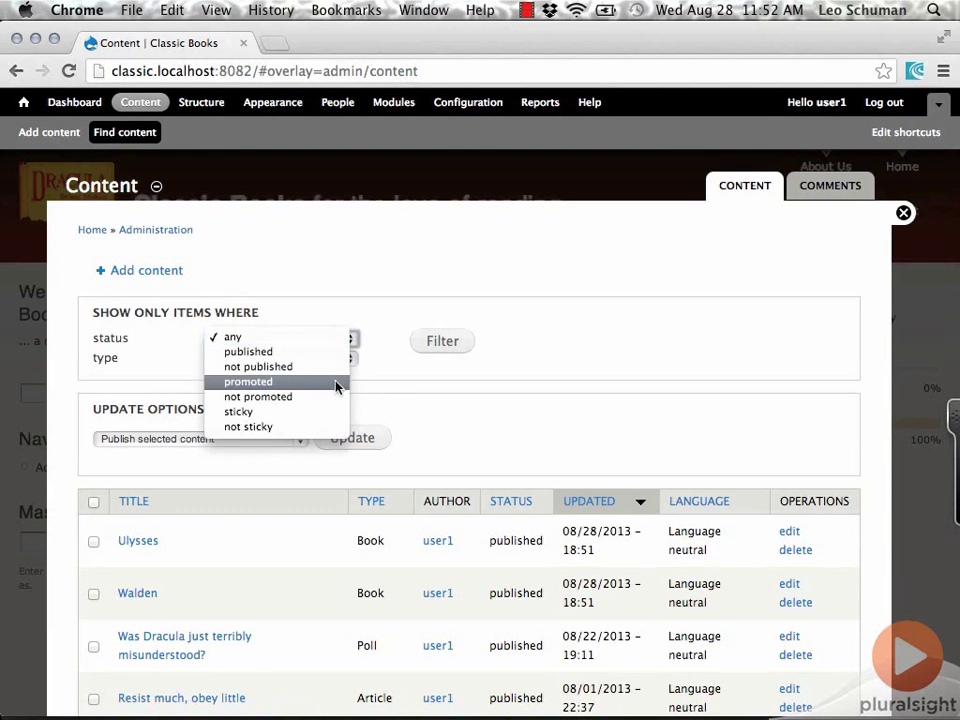
left_click(333, 340)
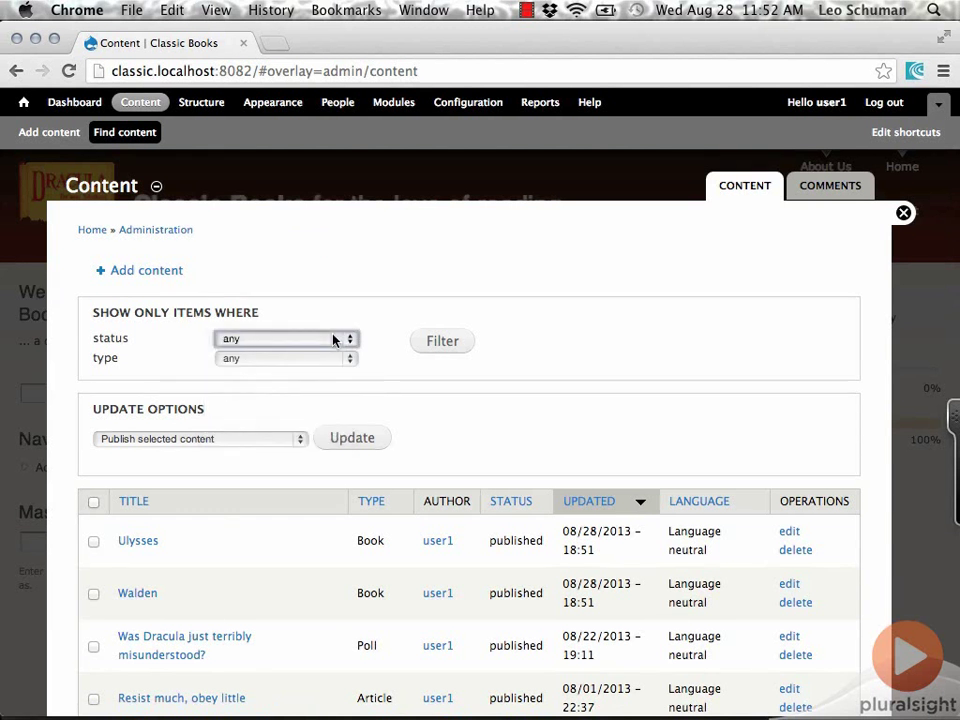
left_click(352, 360)
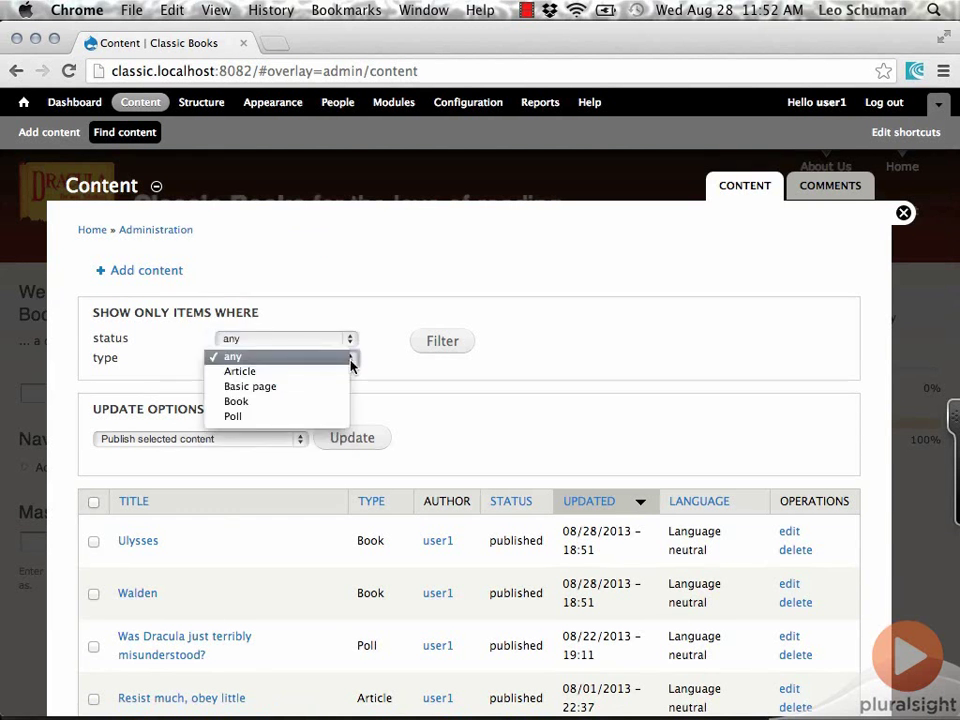
left_click(305, 406)
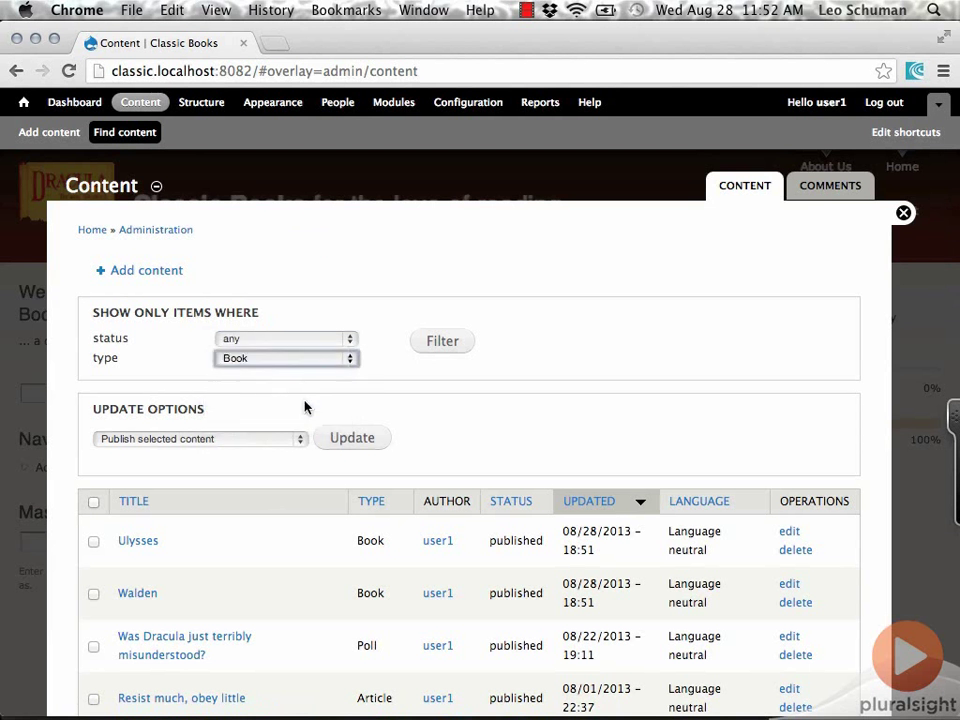
left_click(442, 343)
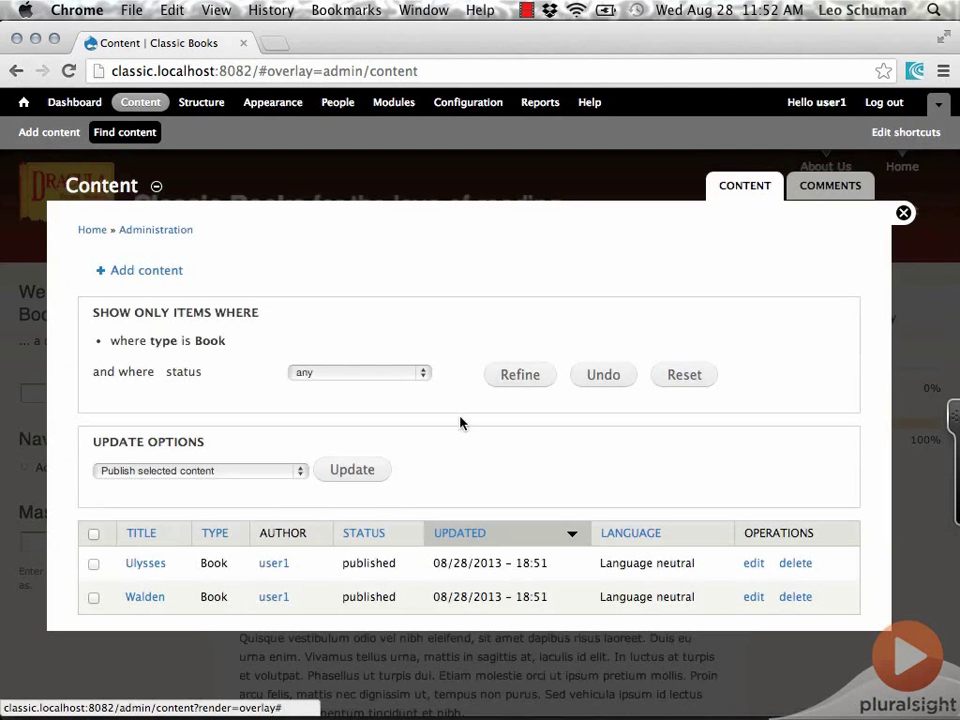
Step: Refine the Book filter to show only items with the status promoted
left_click(420, 378)
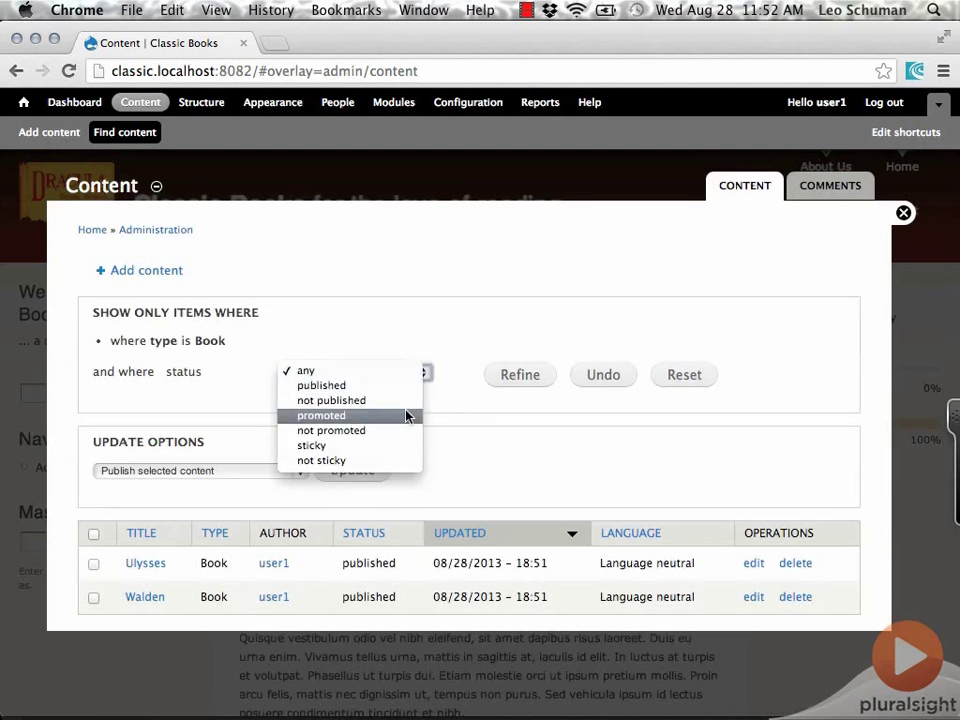
left_click(407, 416)
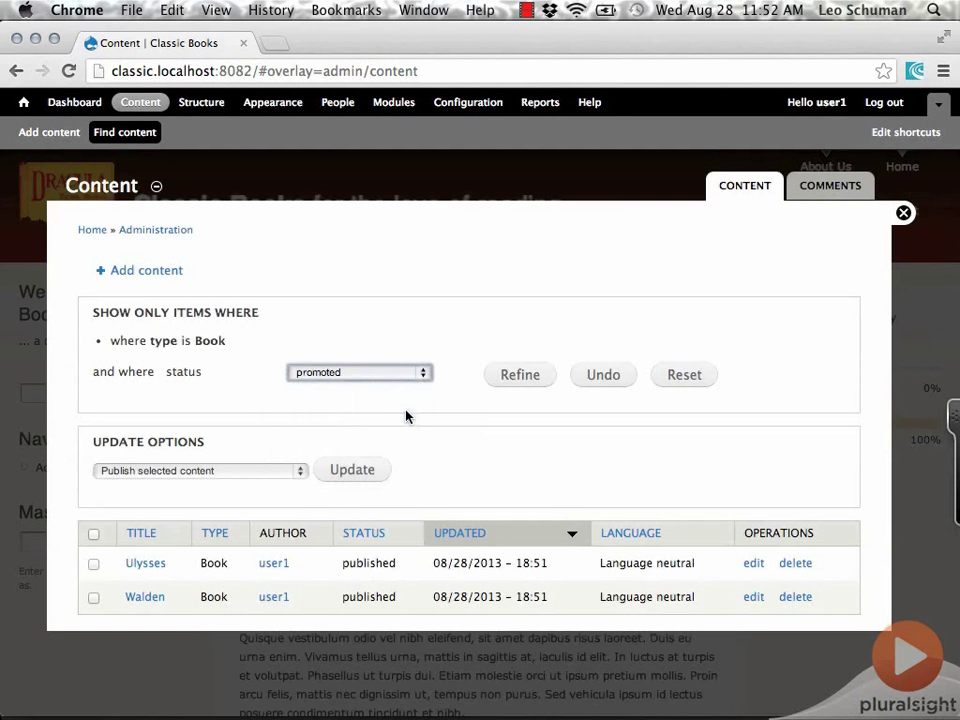
left_click(520, 376)
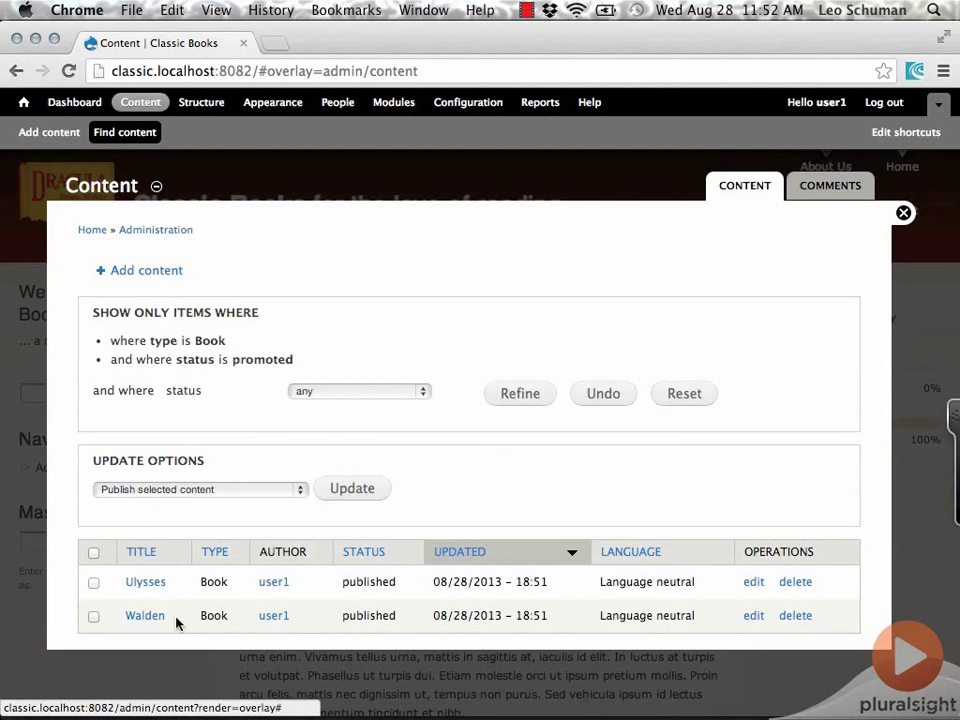
Step: Demote the Ulysses book from the front page using the content list's update options
left_click(92, 584)
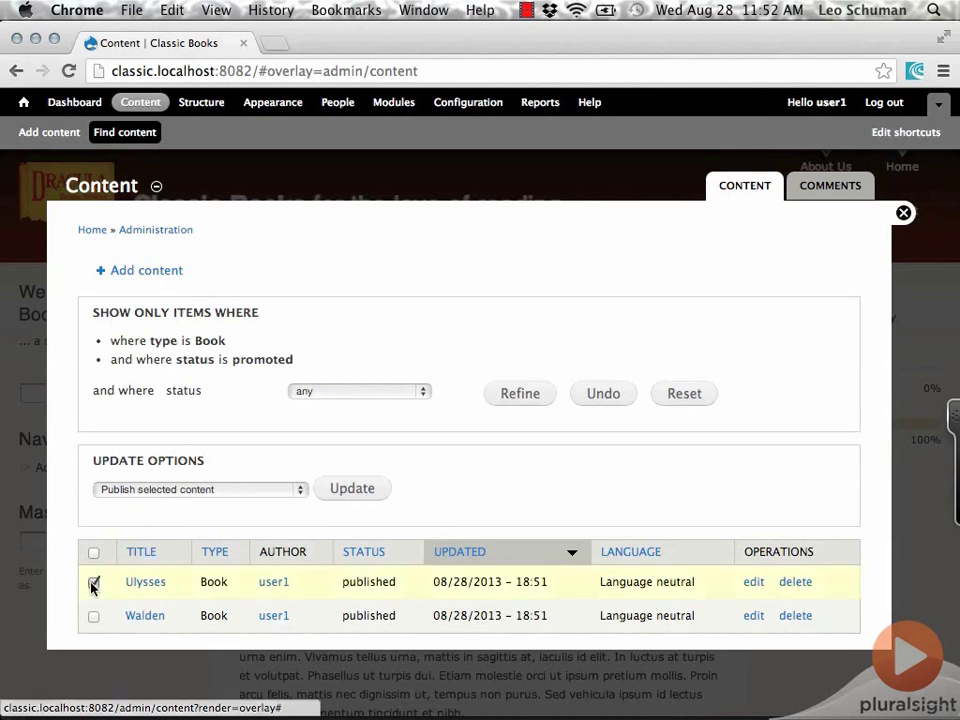
left_click(297, 490)
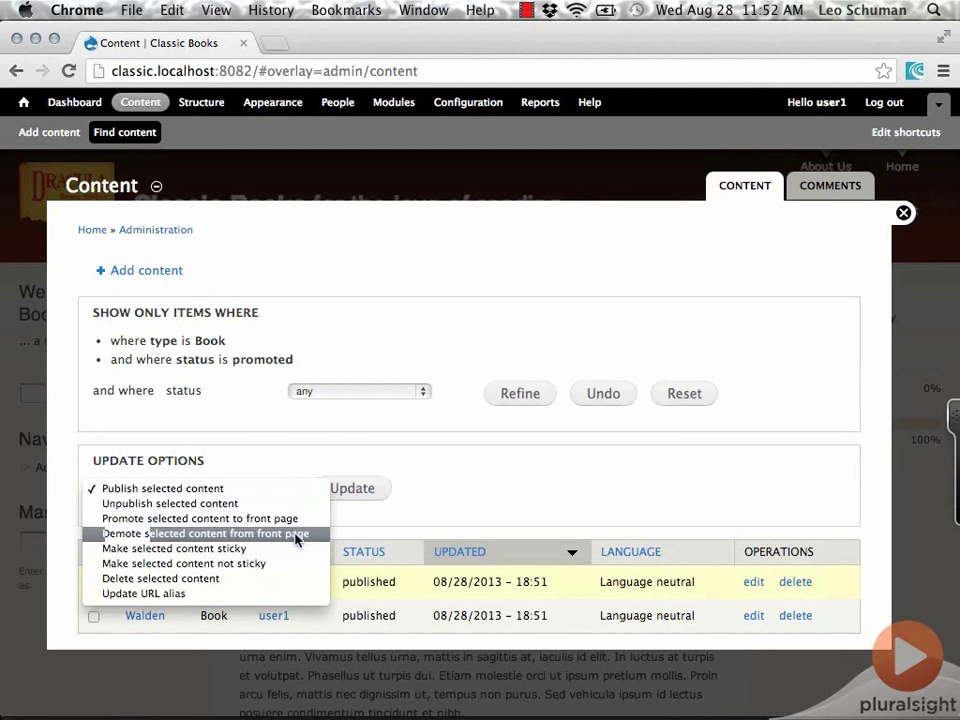
left_click(296, 538)
left_click(352, 489)
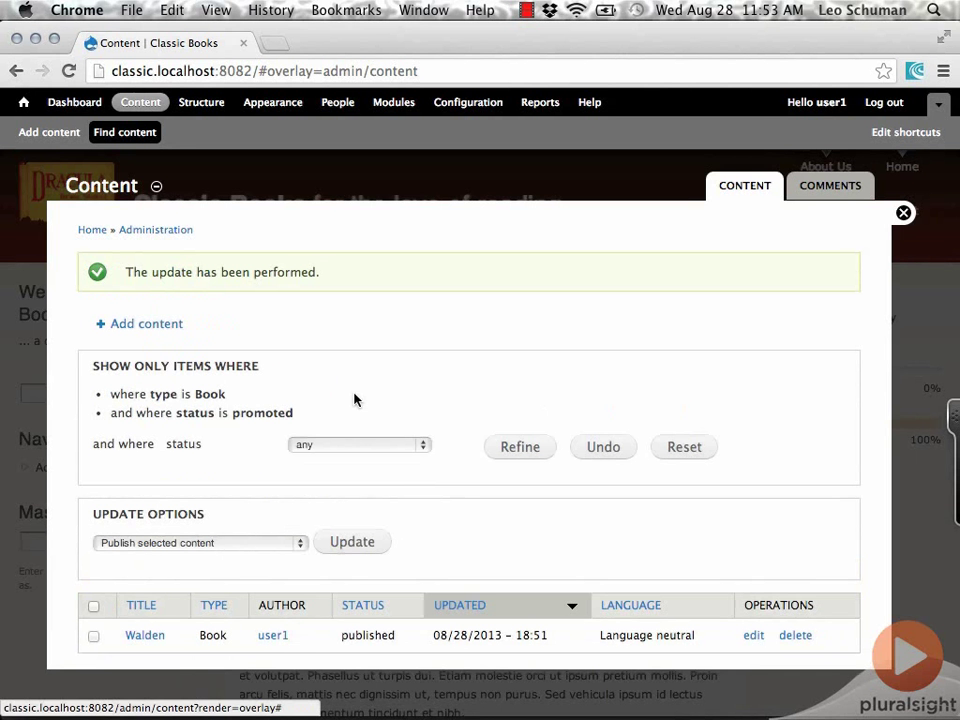
Step: Reset the content list filters to show all items and return to the site's front page
left_click(689, 449)
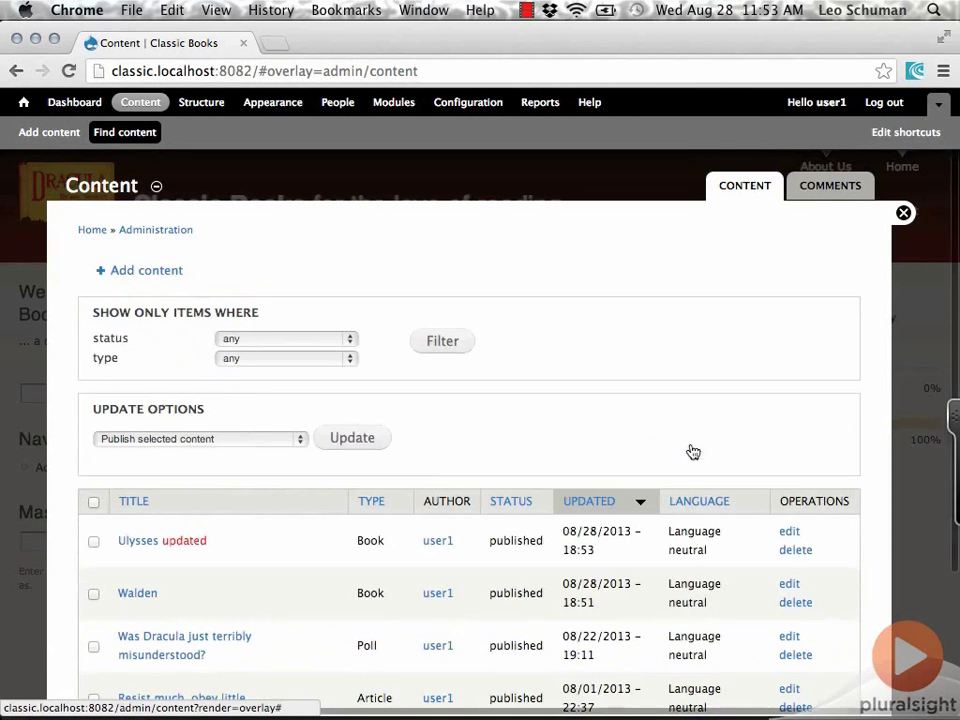
scroll(693, 452, "down", 5)
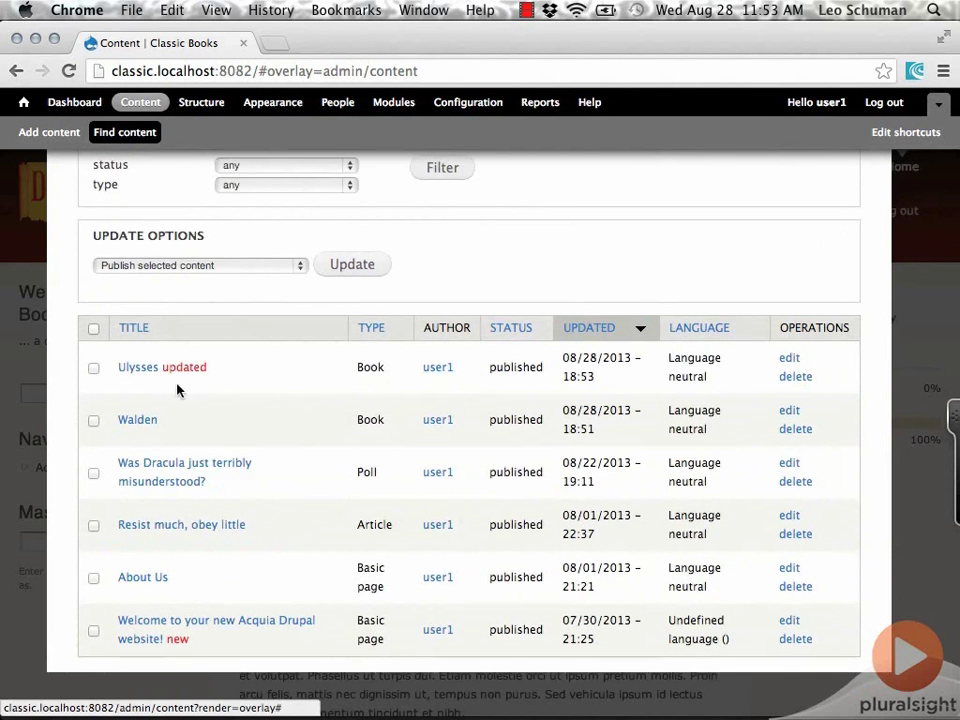
left_click(24, 104)
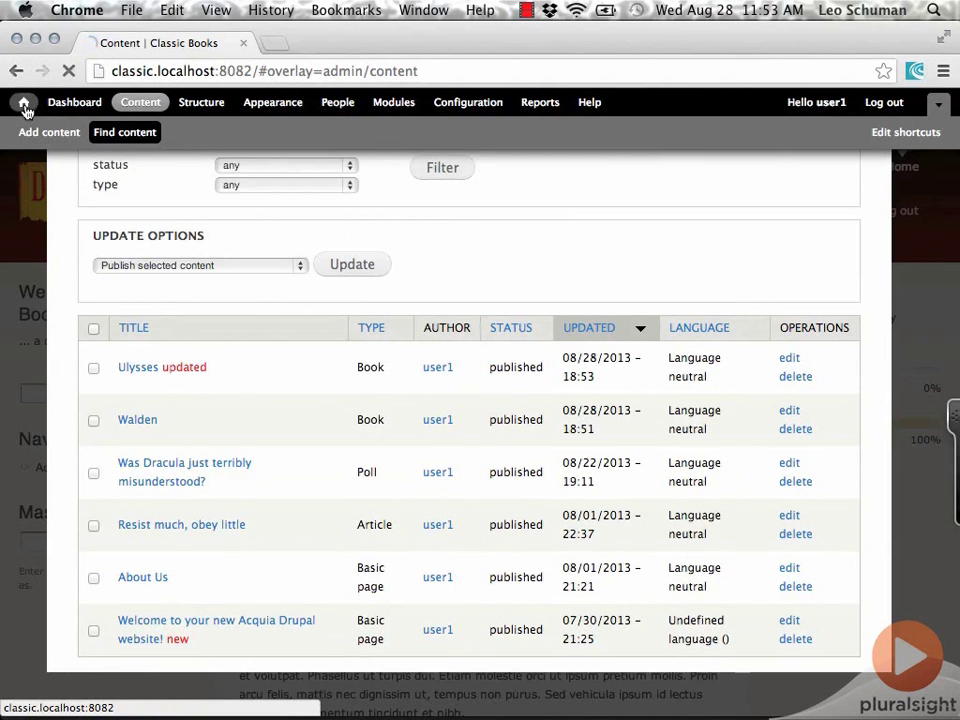